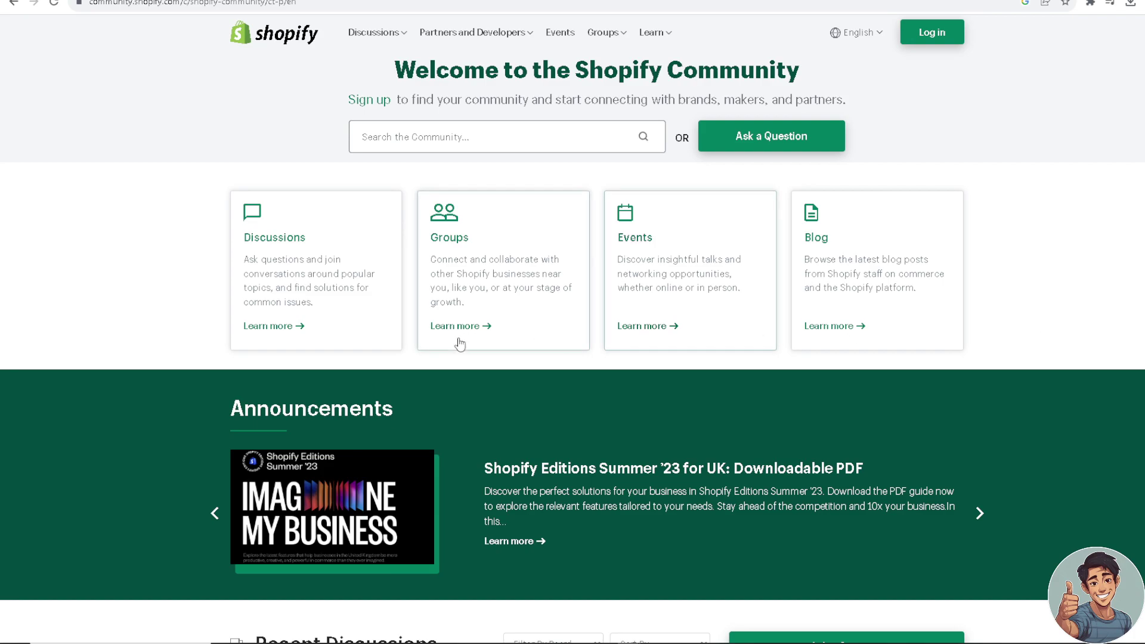
scroll(499, 340, down, 3)
scroll(499, 340, down, 2)
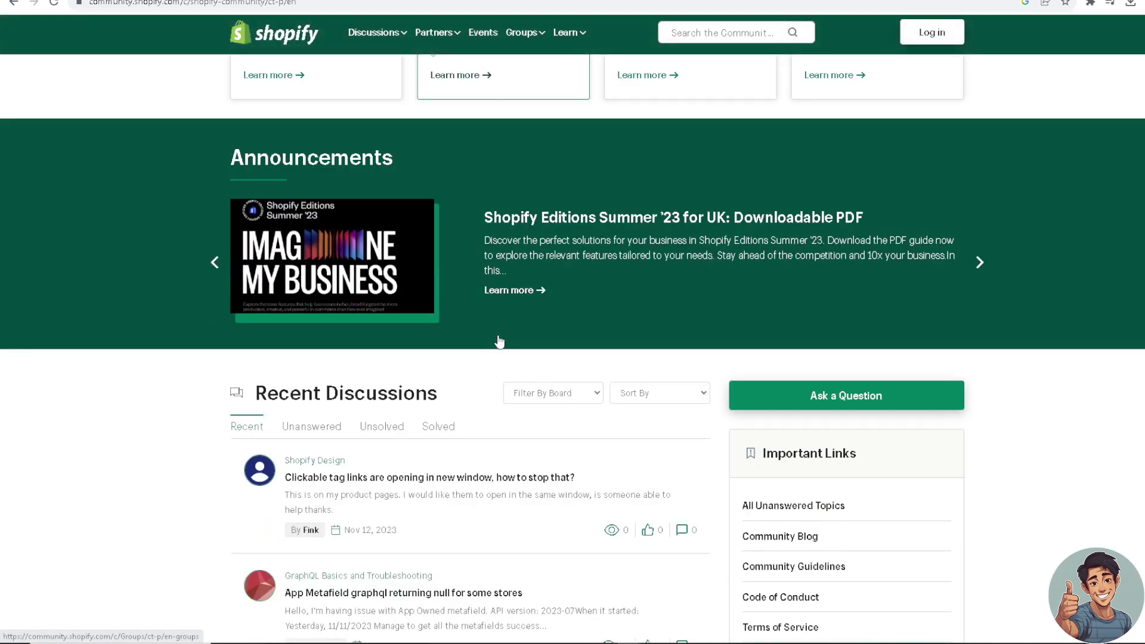
scroll(499, 341, down, 2)
scroll(566, 356, down, 2)
scroll(567, 356, up, 4)
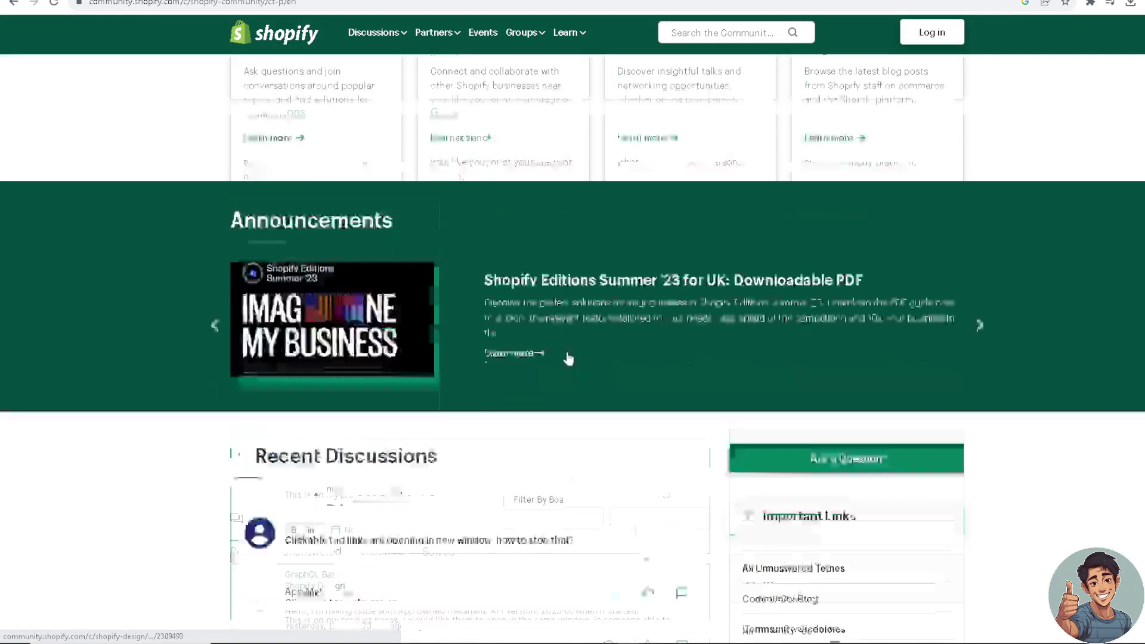
scroll(566, 356, up, 3)
scroll(566, 356, up, 2)
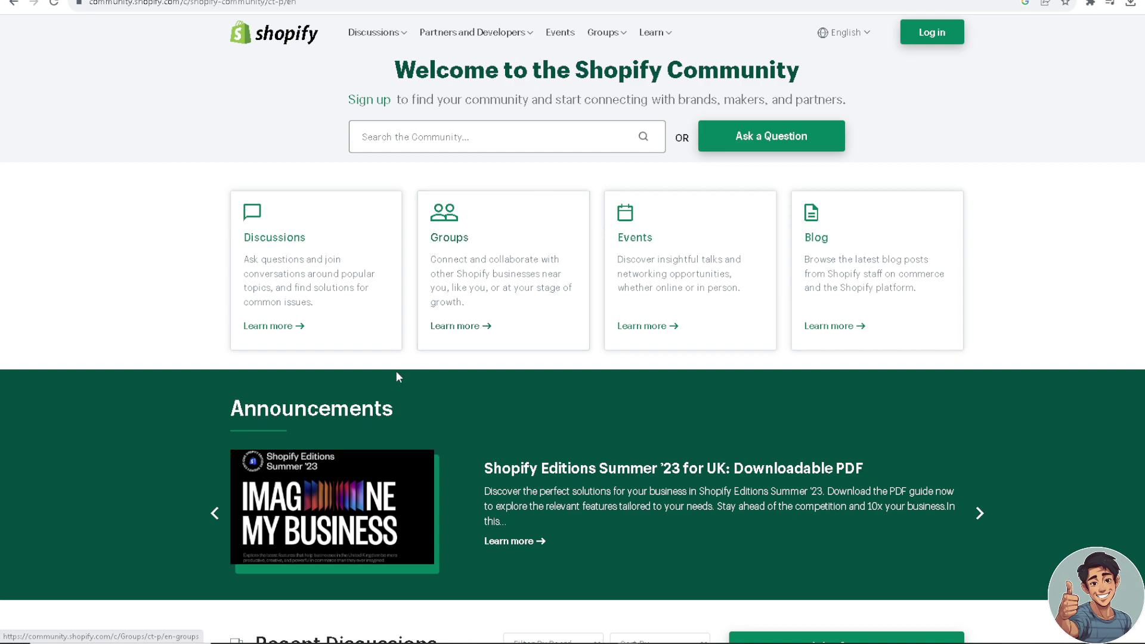
scroll(397, 371, down, 1)
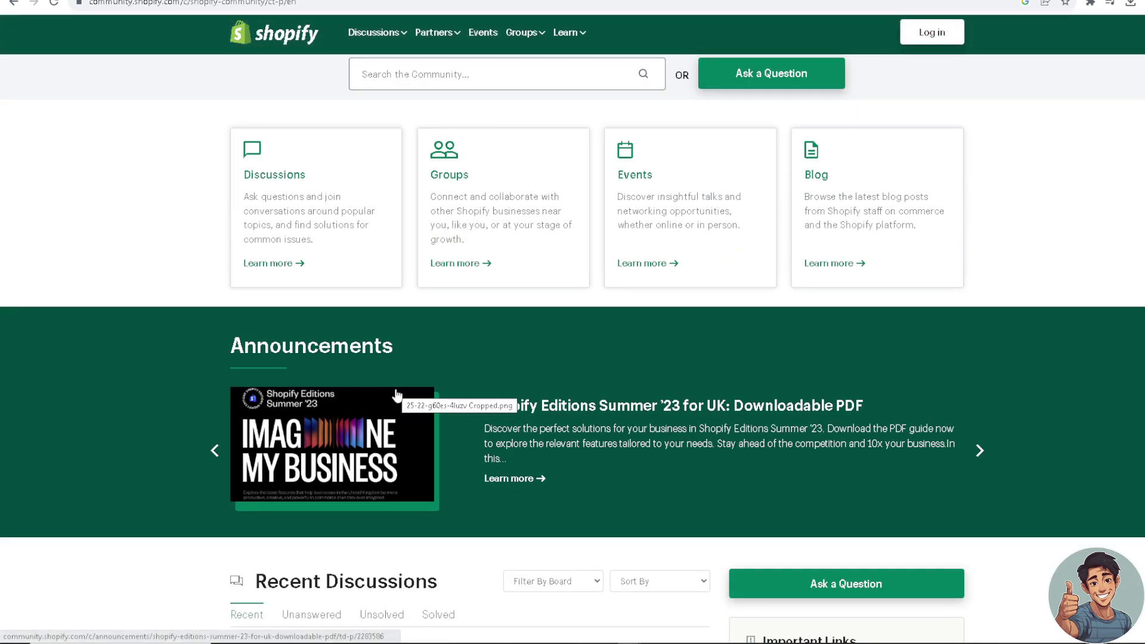
scroll(397, 394, down, 3)
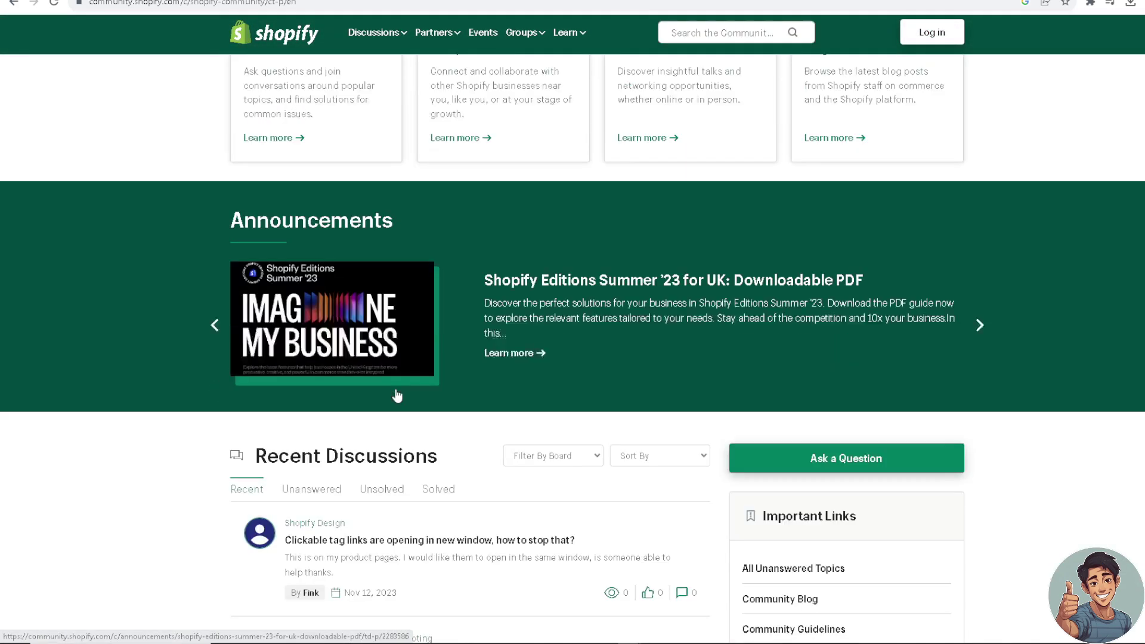
scroll(397, 394, down, 2)
scroll(396, 393, down, 3)
scroll(397, 394, down, 3)
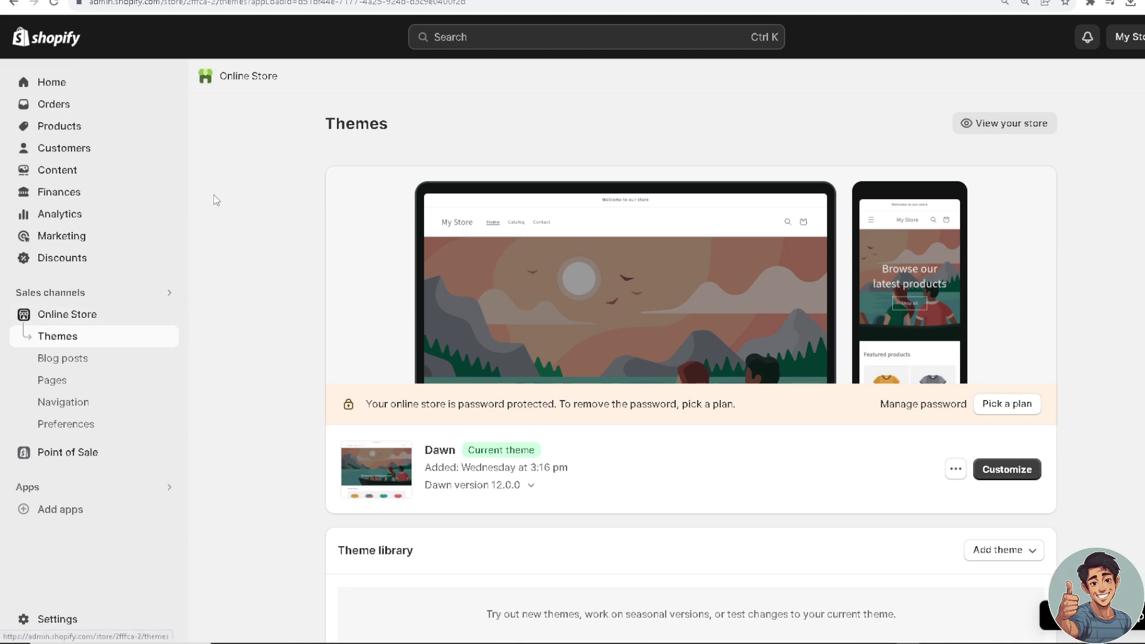
mouse_move(168, 315)
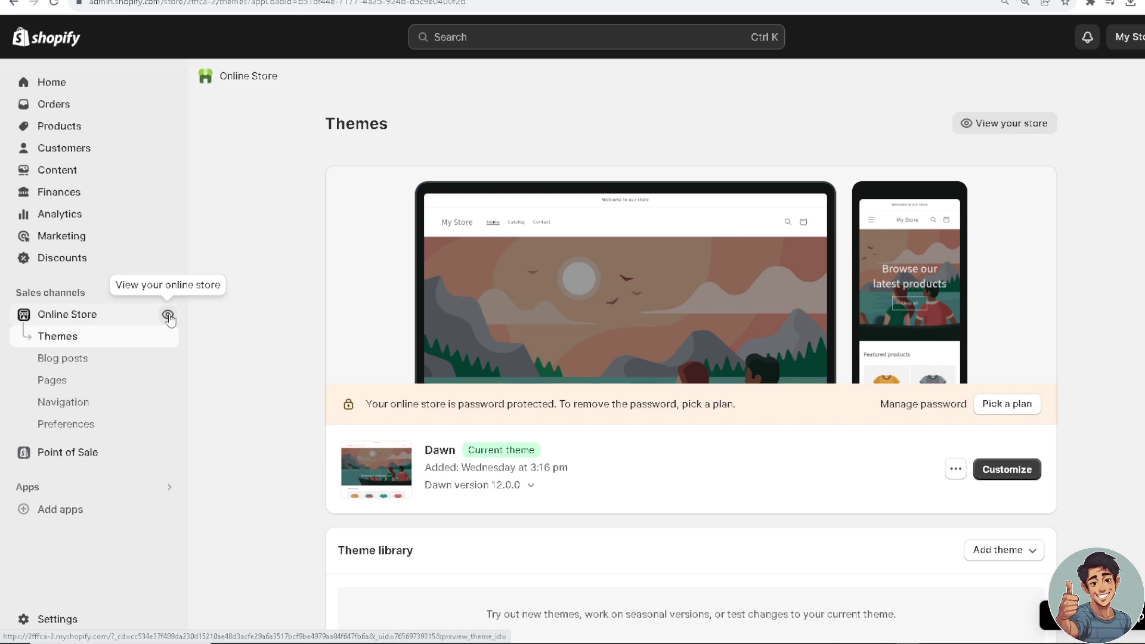
Open the live storefront's Catalog page and select its web address.
click(168, 315)
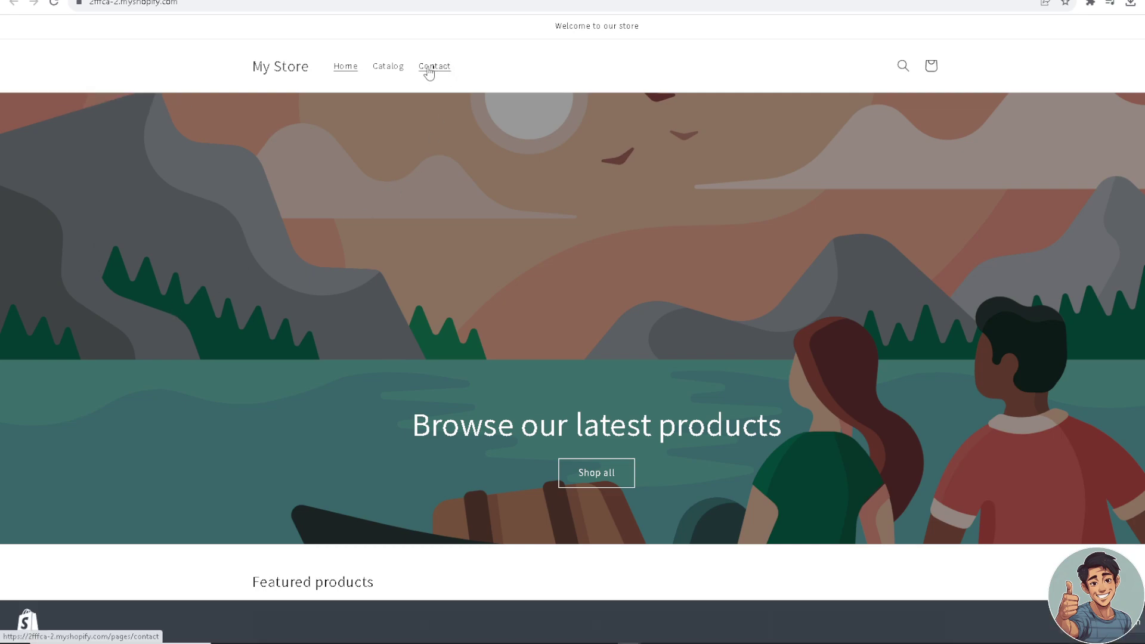
click(388, 66)
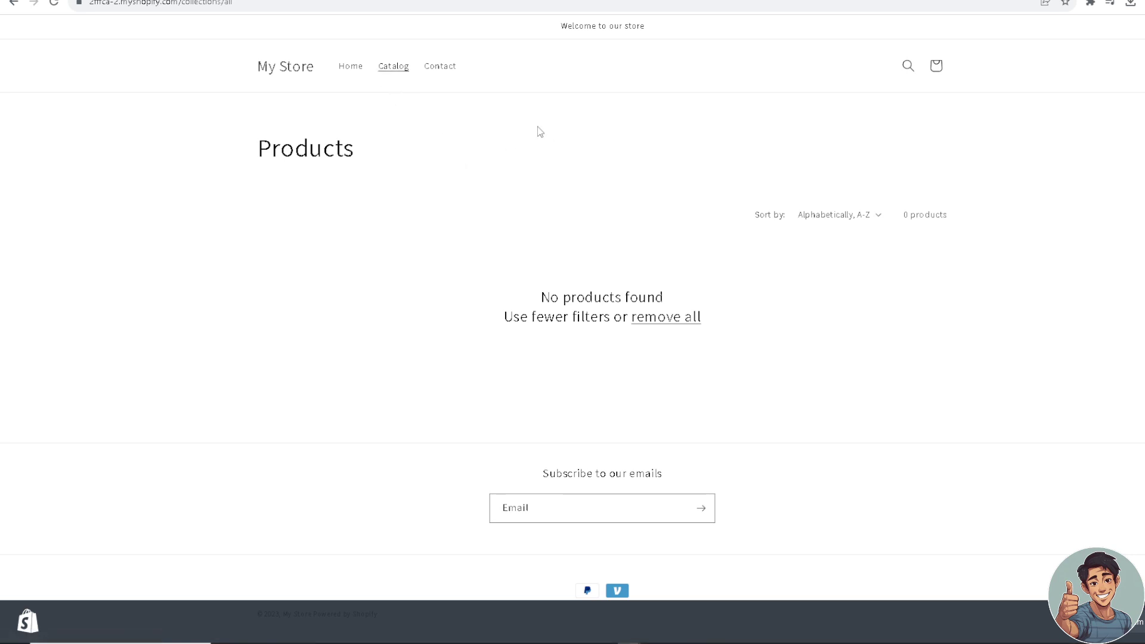
click(394, 3)
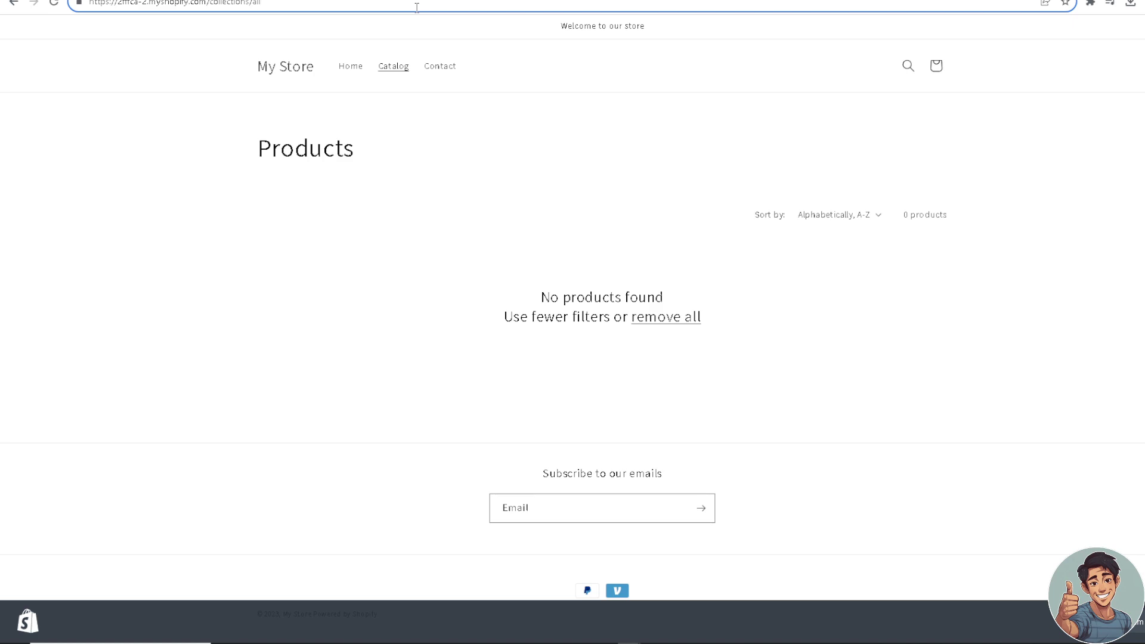
text(t)
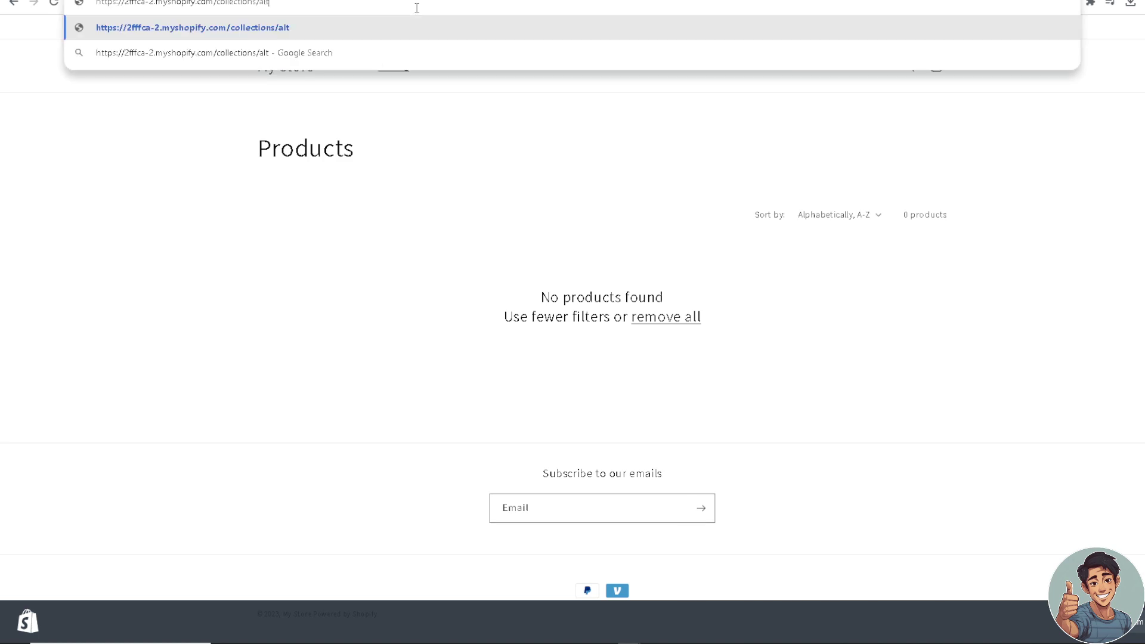
Load the misspelled /collections/alt address to confirm a 404, then return to the admin tab.
key(Return)
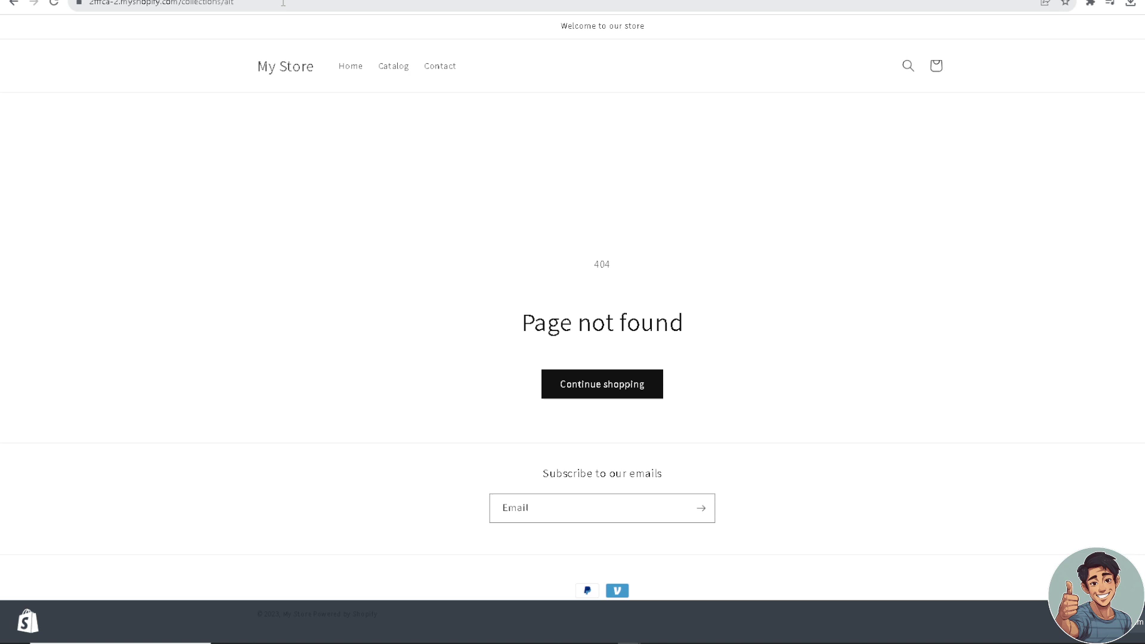
click(283, 4)
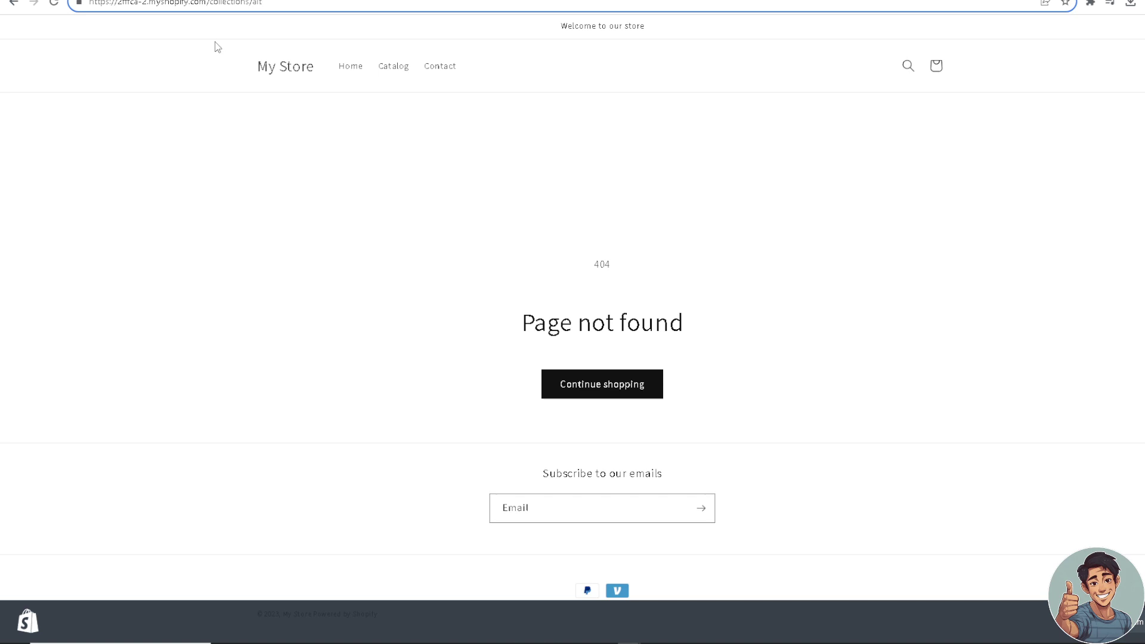
key(ctrl+Tab)
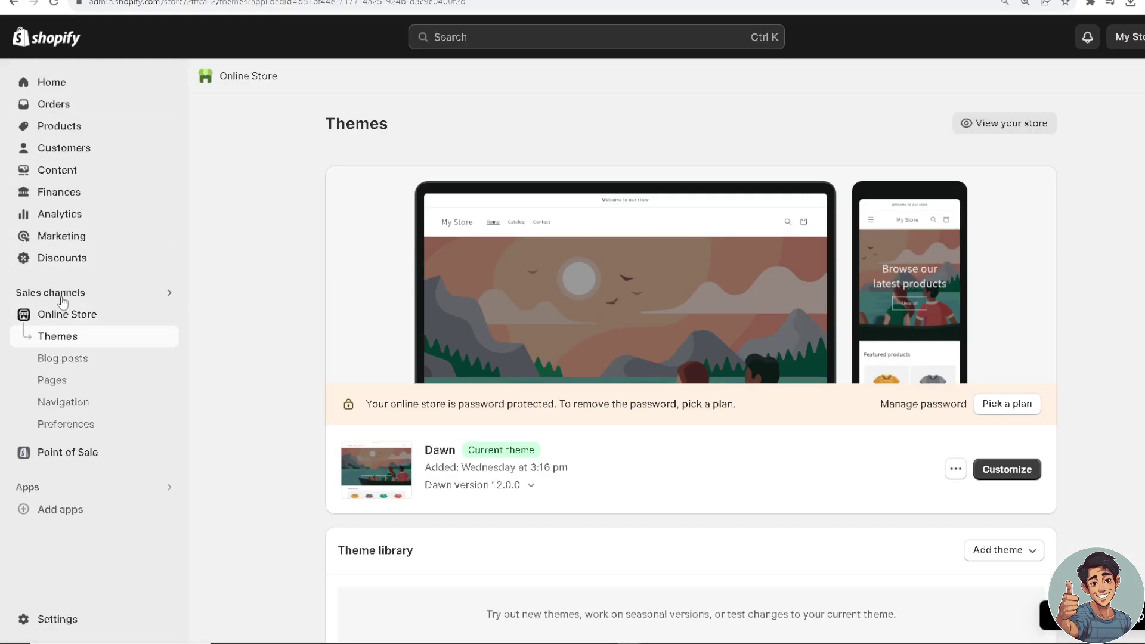
Open the Online Store navigation settings, glancing back at the storefront's 404 page.
click(65, 405)
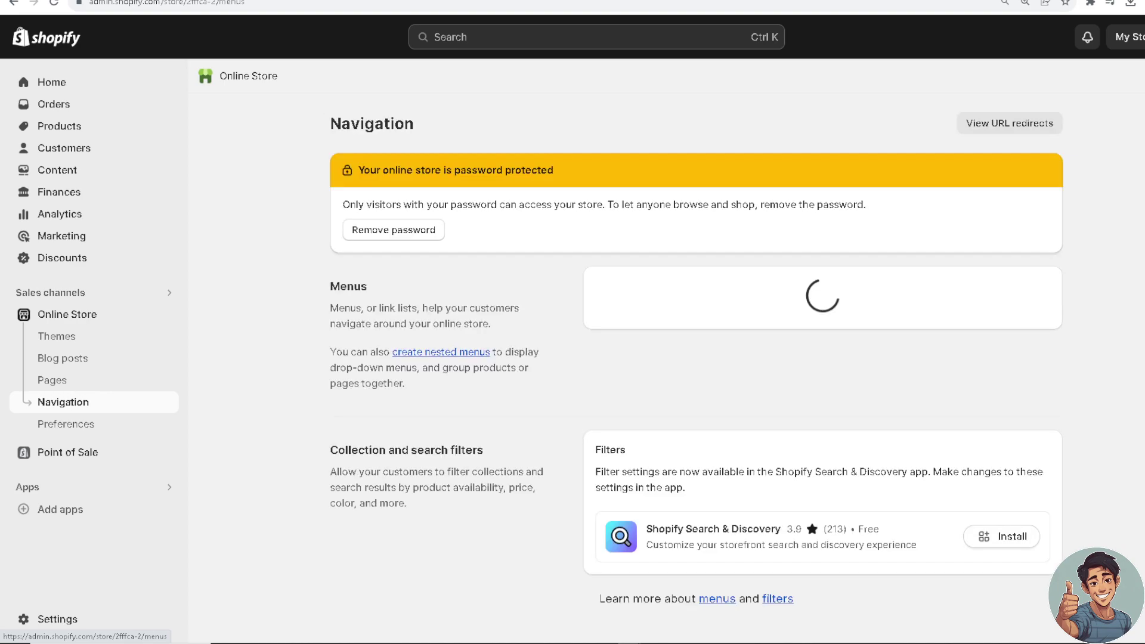
key(ctrl+Tab)
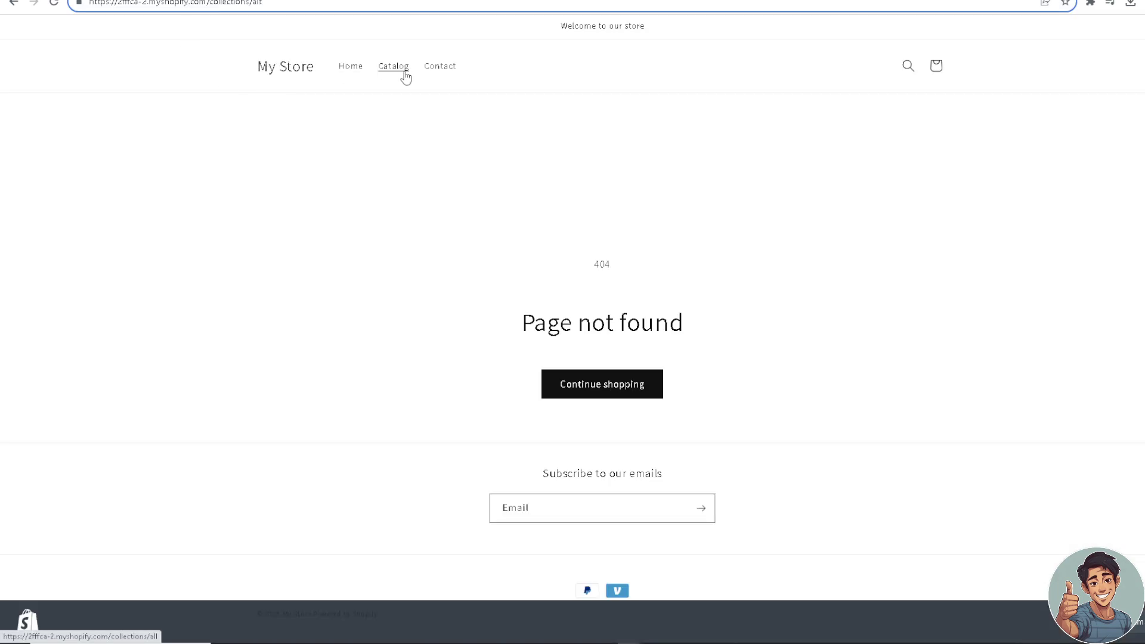
key(ctrl+Tab)
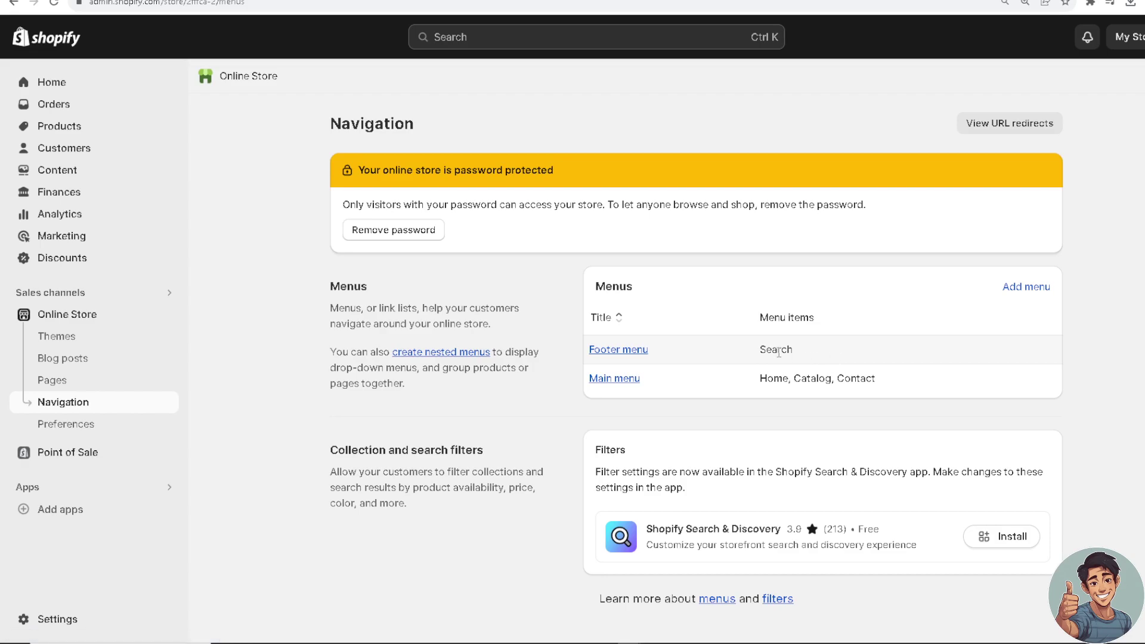
Inspect the Main menu's Catalog item, leave it unchanged, and return to Navigation.
click(614, 379)
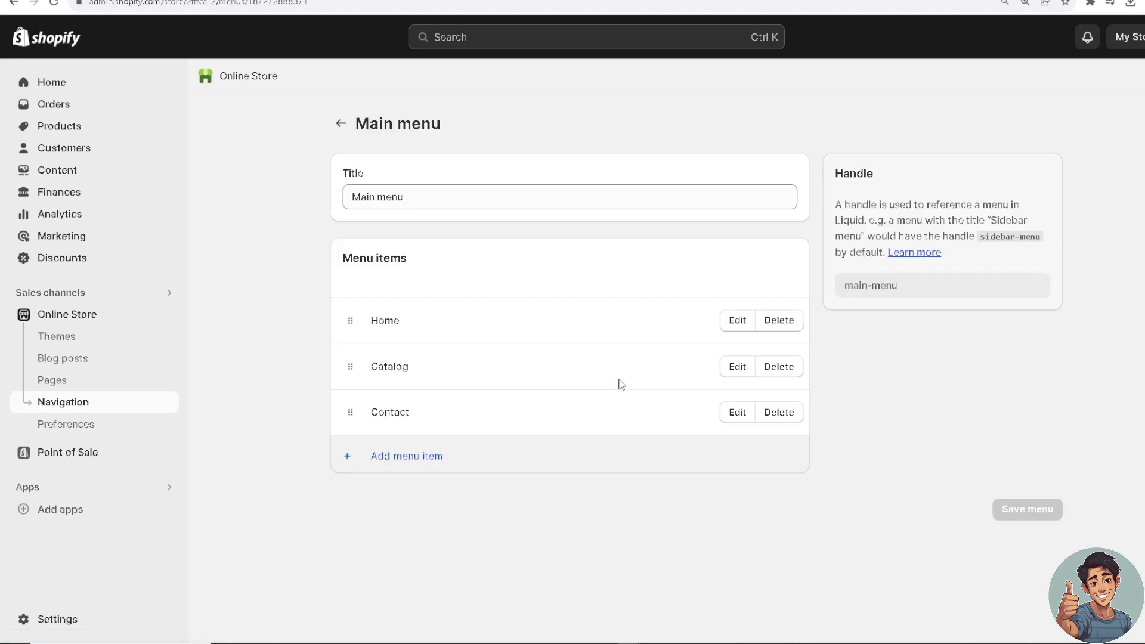
click(737, 367)
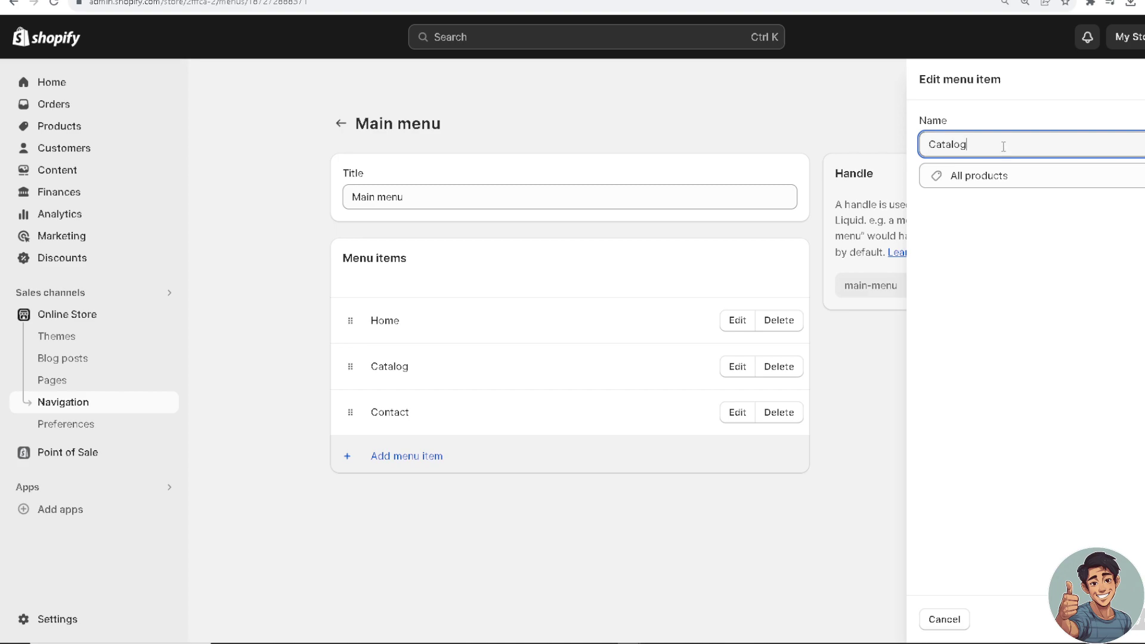
key(BackSpace)
text(g)
click(730, 105)
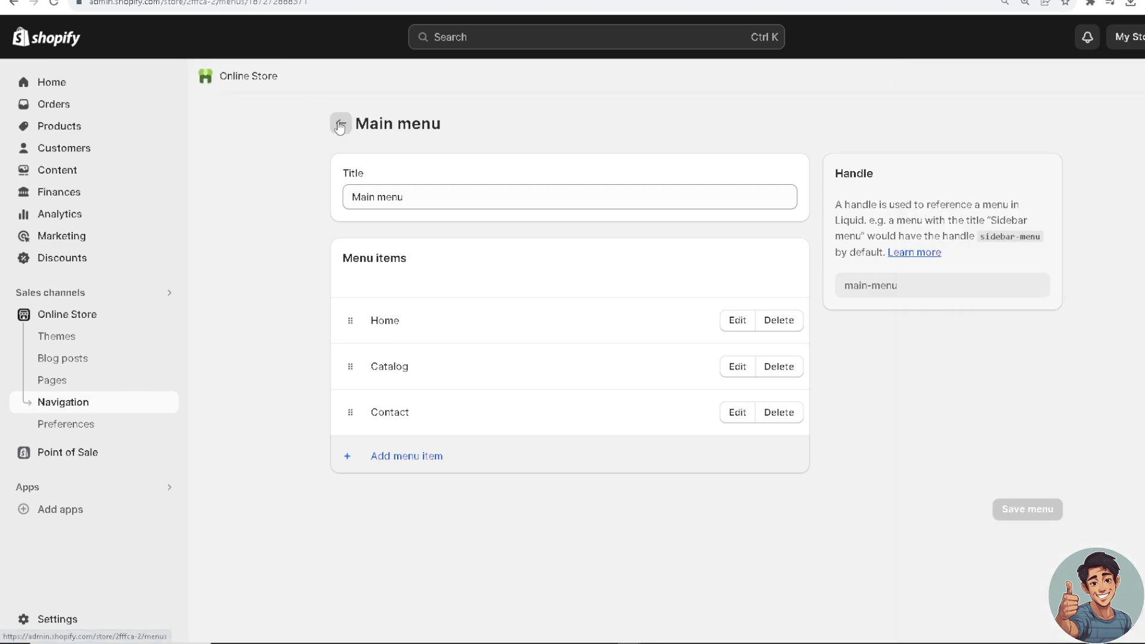
click(339, 124)
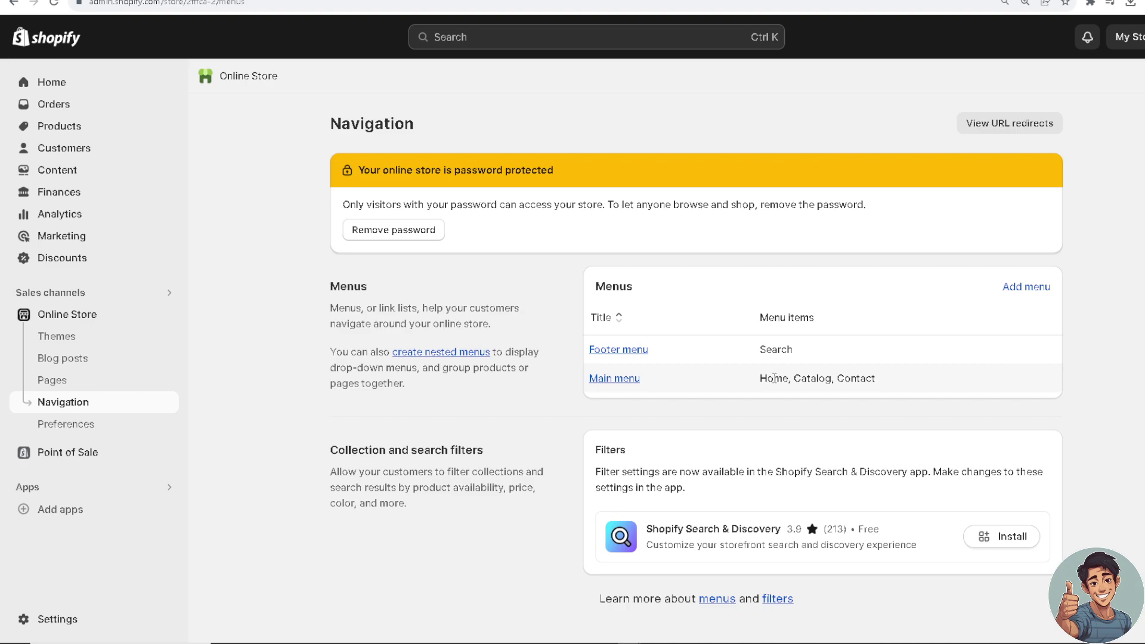
Open a new URL redirect form and copy the storefront Catalog page's address.
click(1010, 123)
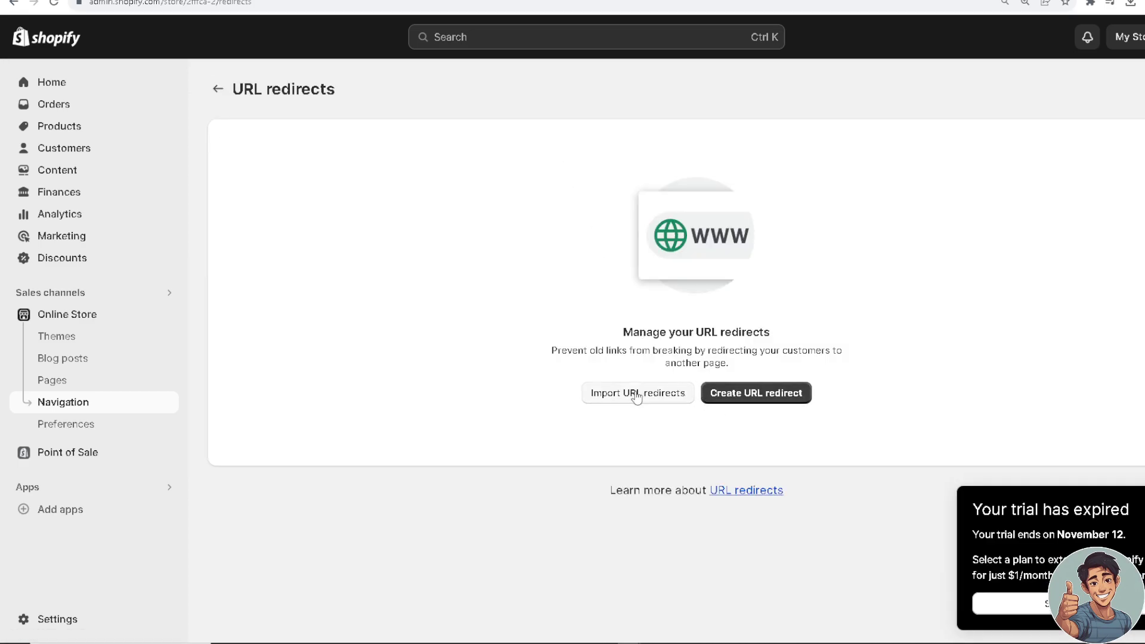
click(730, 397)
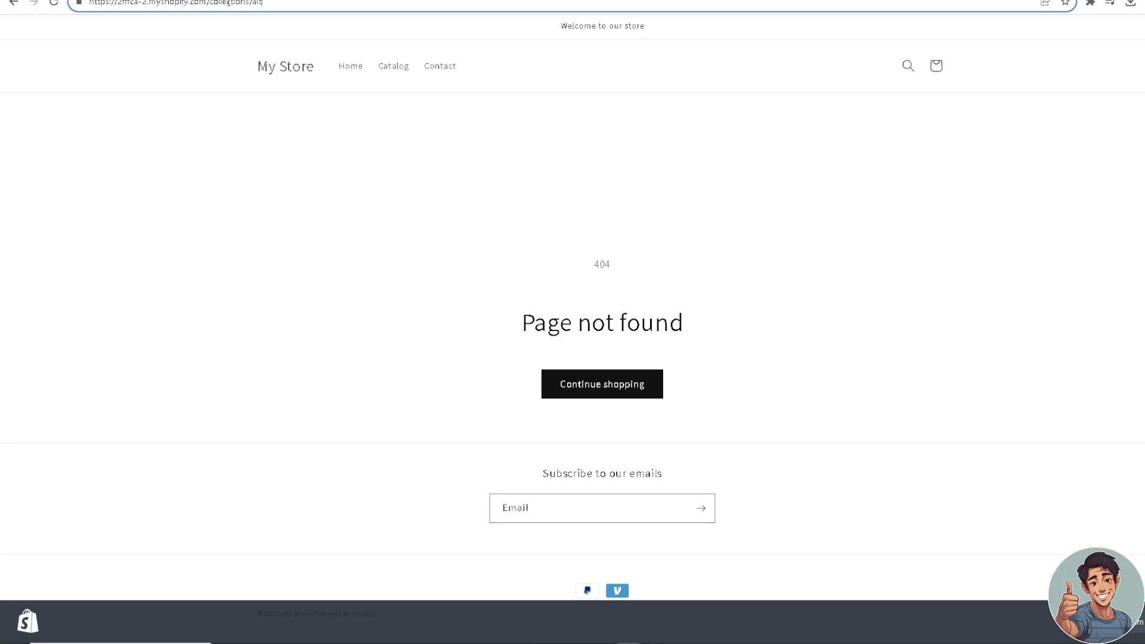
click(350, 66)
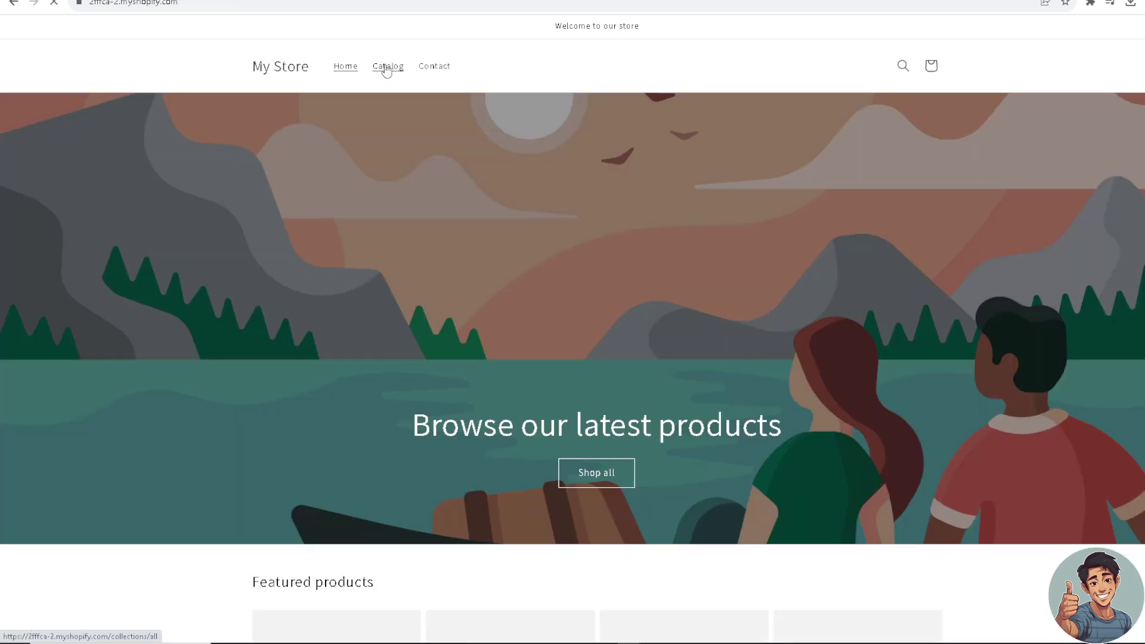
click(387, 67)
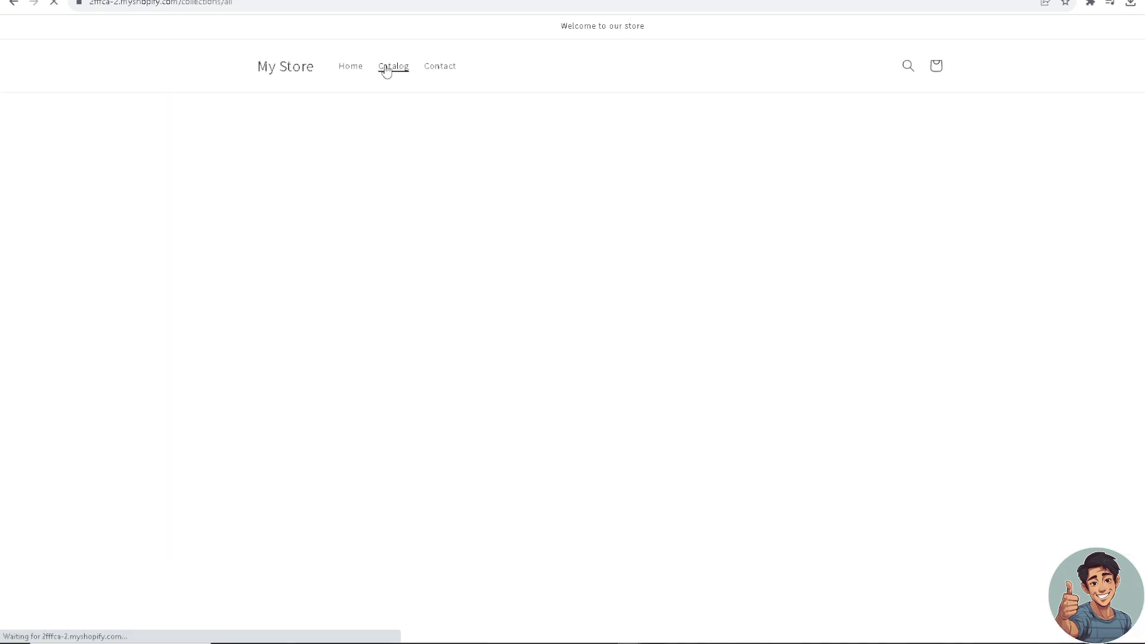
click(382, 4)
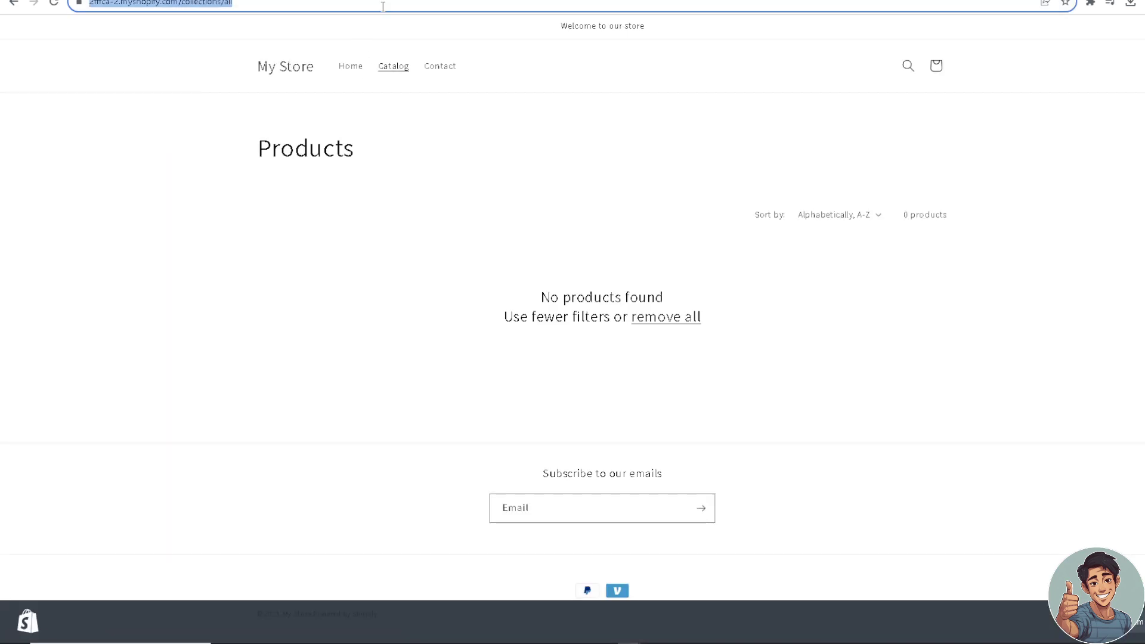
key(ctrl+c)
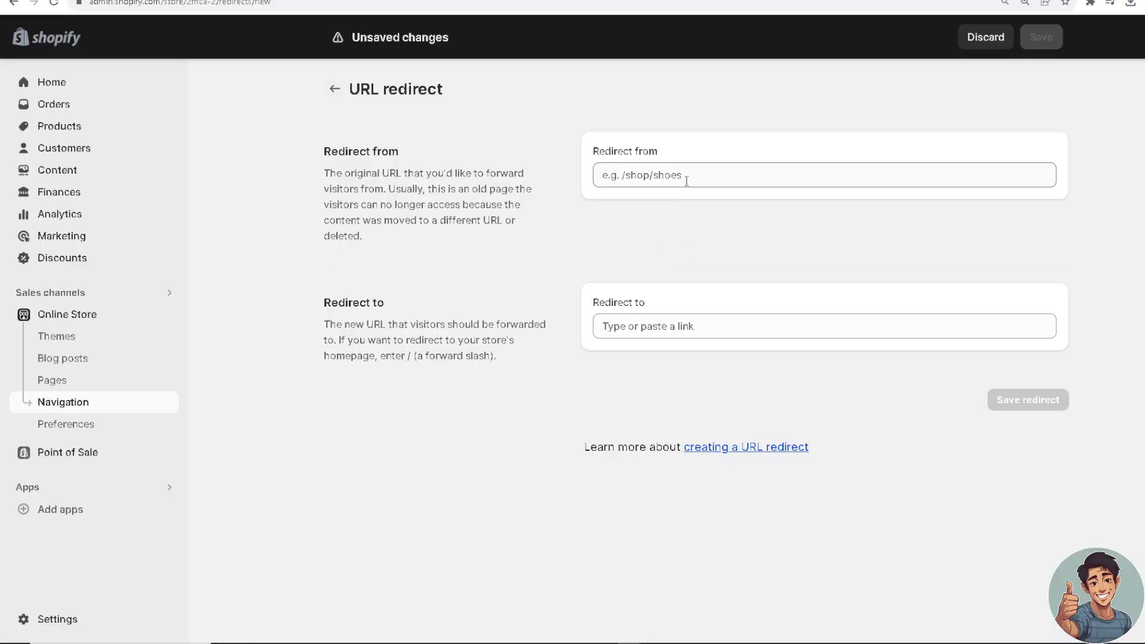
Set Redirect to the pasted /collections/all URL and Redirect from to /collections/al.
click(689, 325)
key(ctrl+v)
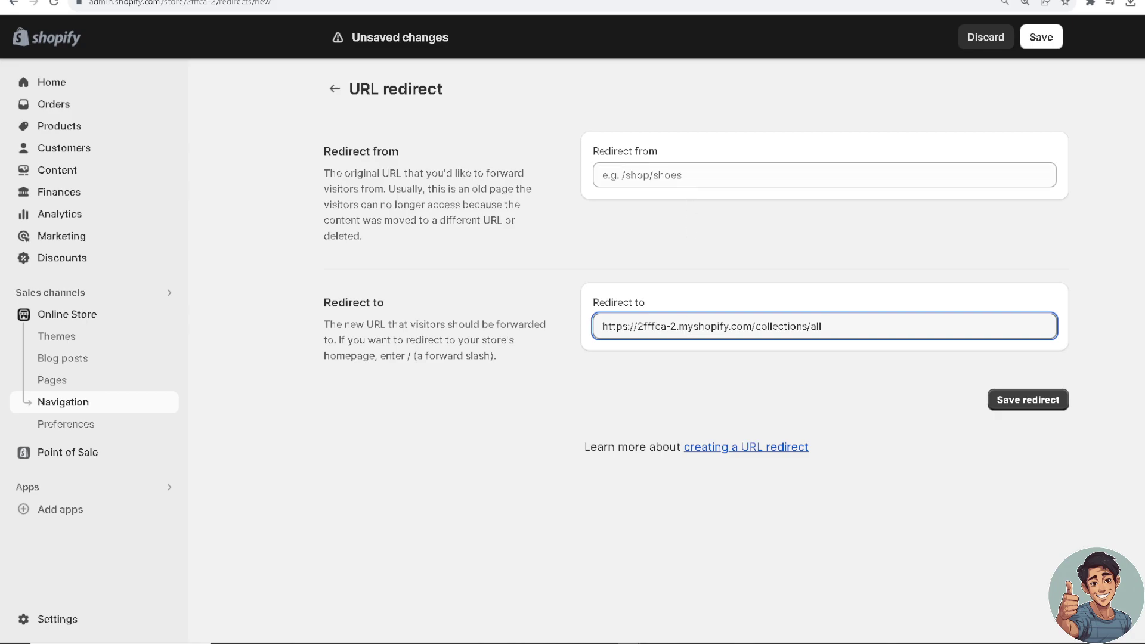
click(857, 174)
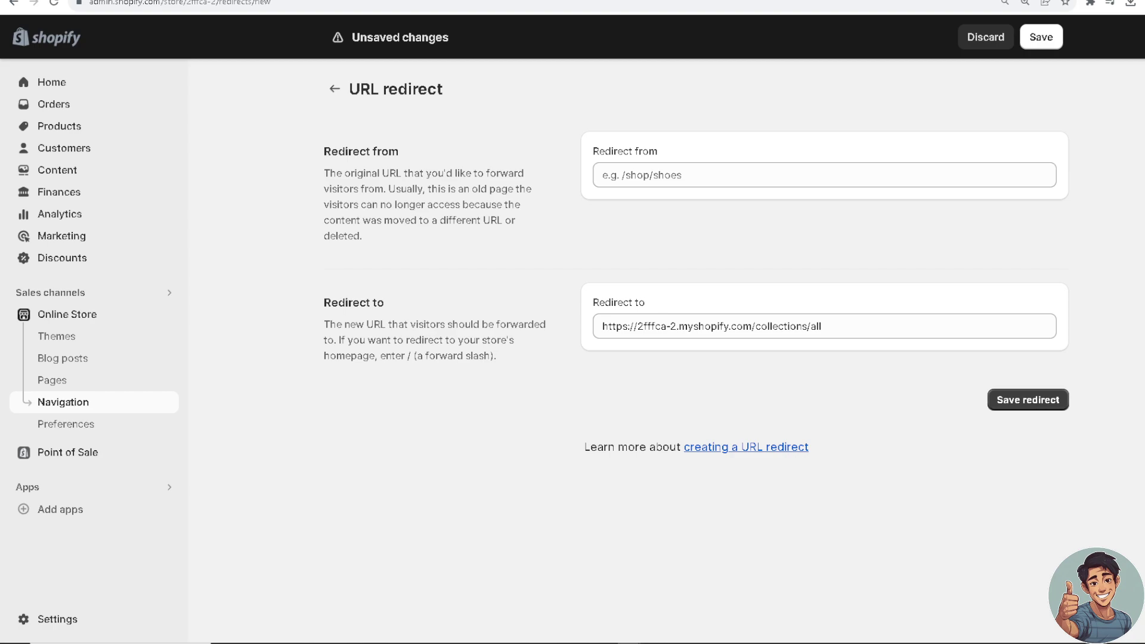
click(823, 175)
key(ctrl+v)
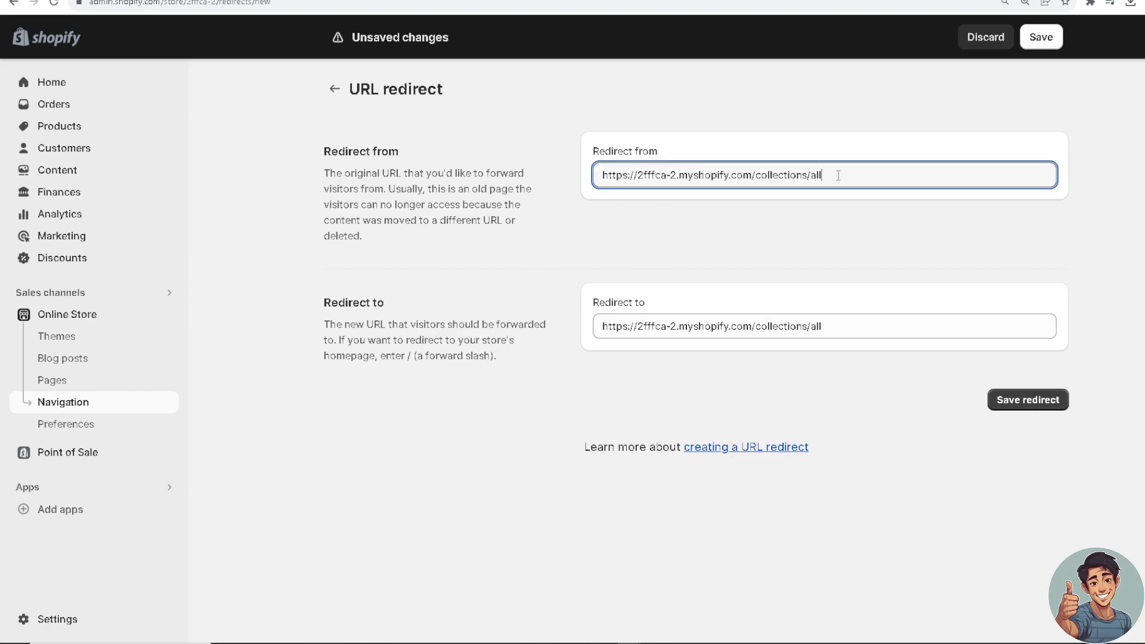
key(BackSpace)
click(997, 269)
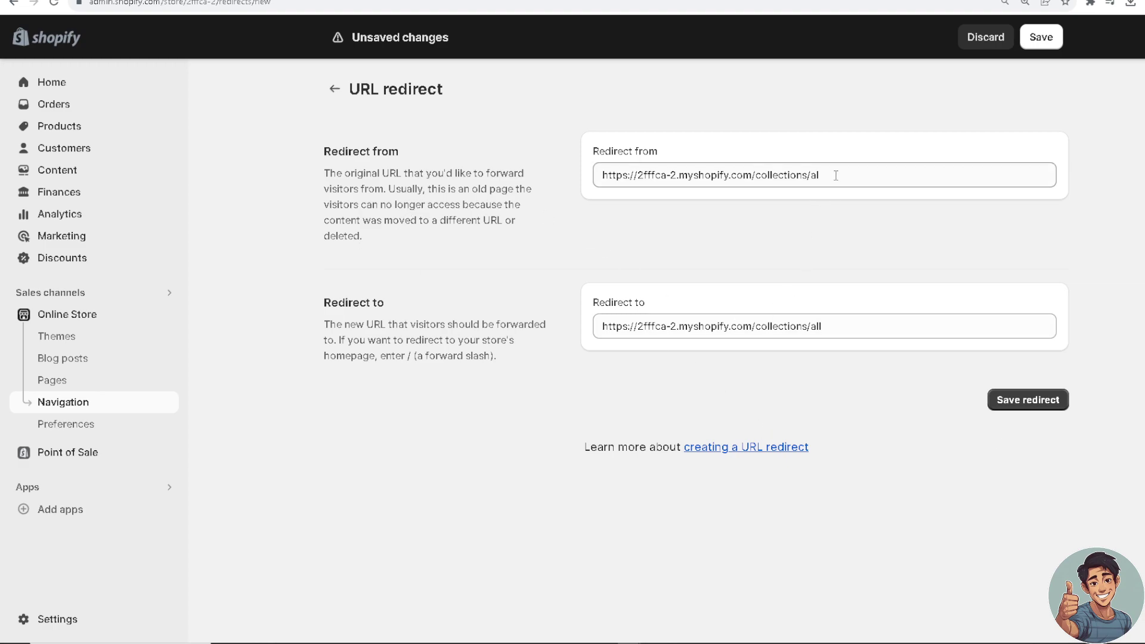
Review the source address and save the /collections/al to /collections/all redirect.
click(867, 176)
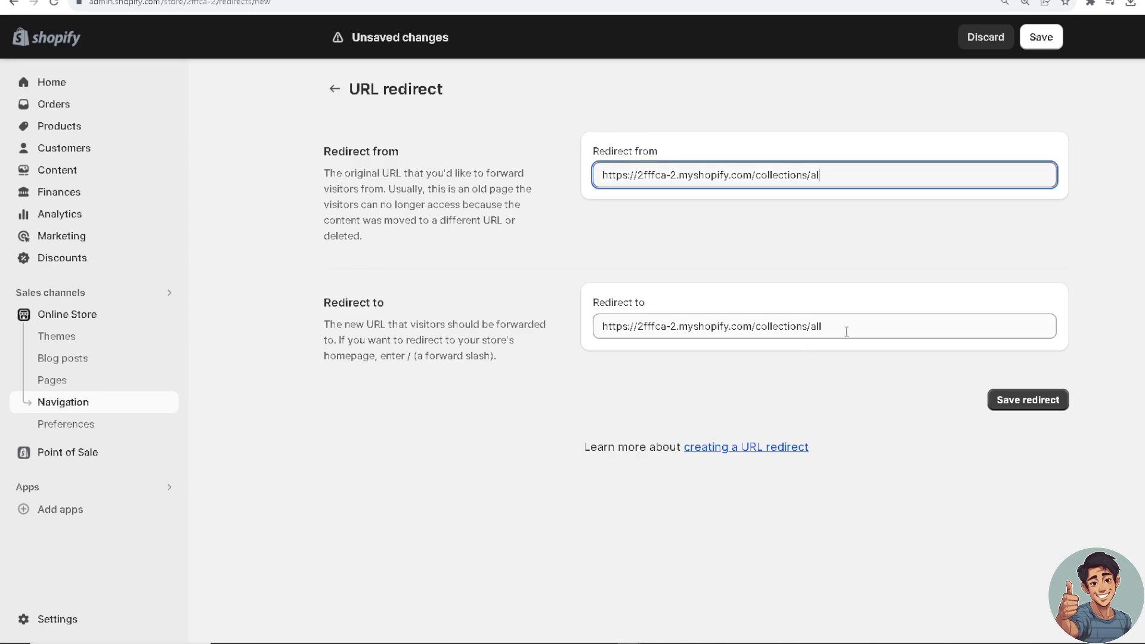
click(1018, 400)
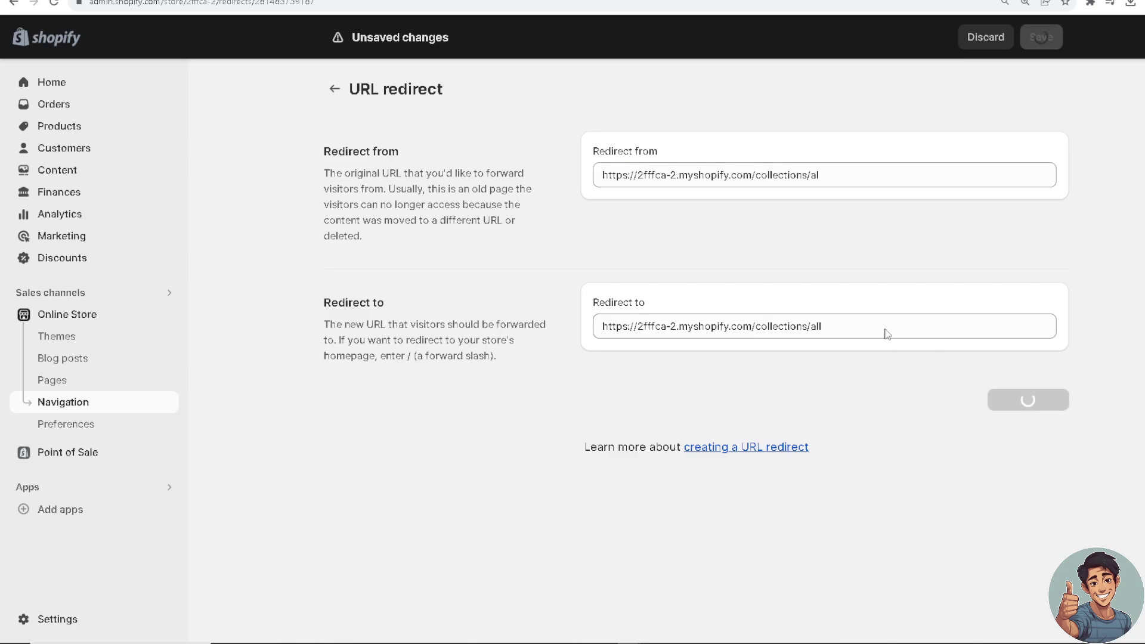